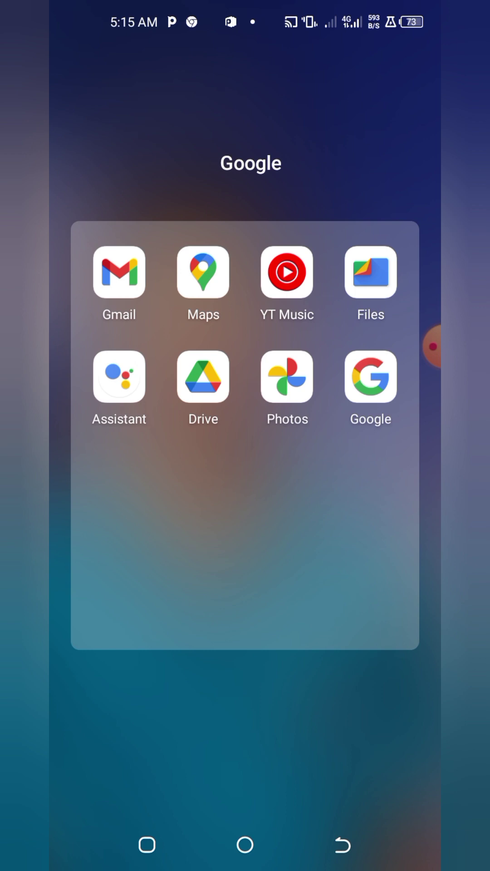
# Swipe on the Android home screen to bring up the Google apps folder.
pyautogui.moveTo(432, 347)
pyautogui.mouseDown()
pyautogui.moveTo(370, 327)
pyautogui.moveTo(175, 425)
pyautogui.moveTo(370, 208)
pyautogui.moveTo(415, 263)
pyautogui.mouseUp()
# Launch Drive, return to My Drive and open the Boosting folder.
pyautogui.click(203, 376)
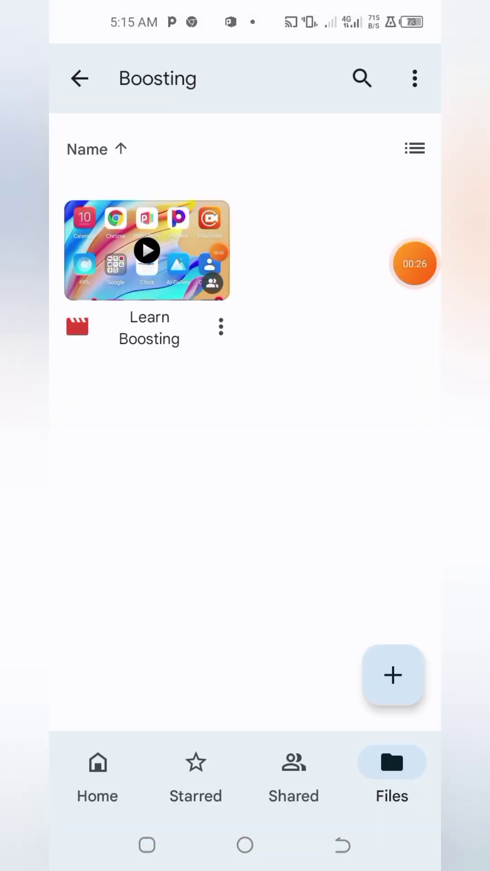
pyautogui.click(342, 846)
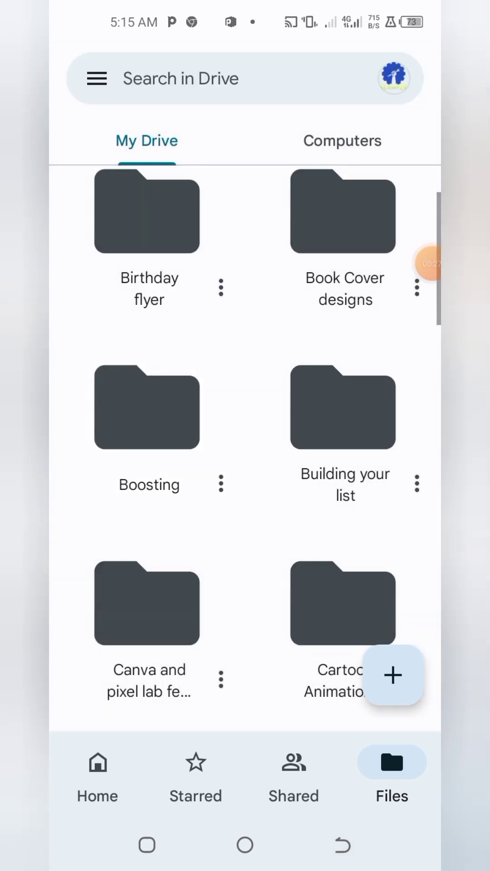
pyautogui.moveTo(432, 264)
pyautogui.mouseDown()
pyautogui.moveTo(179, 498)
pyautogui.moveTo(248, 510)
pyautogui.moveTo(219, 459)
pyautogui.moveTo(249, 493)
pyautogui.moveTo(248, 475)
pyautogui.moveTo(301, 454)
pyautogui.moveTo(391, 380)
pyautogui.moveTo(415, 308)
pyautogui.mouseUp()
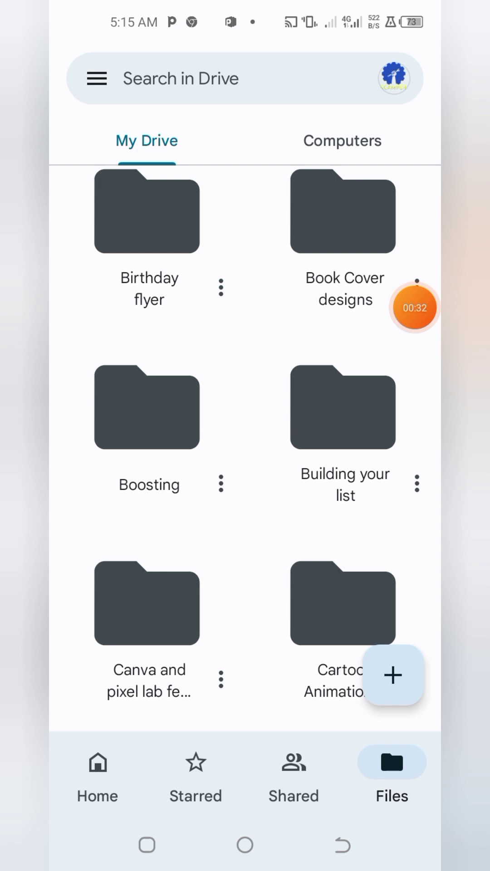
pyautogui.click(147, 422)
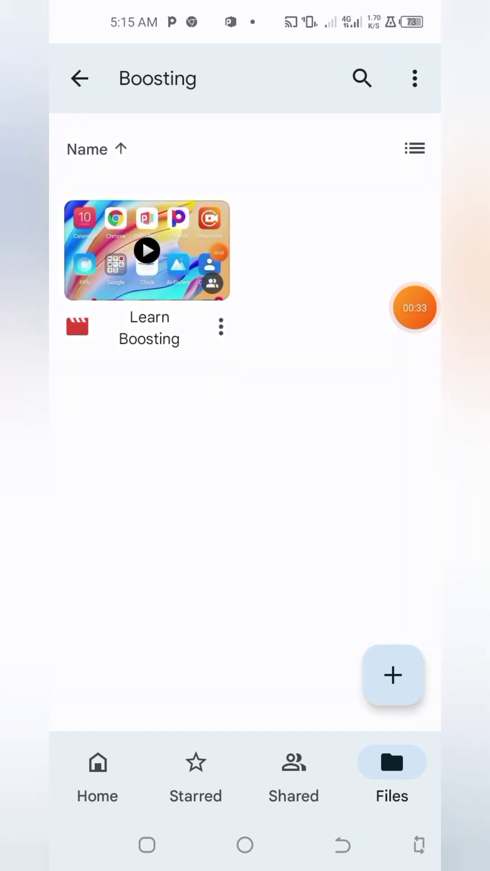
pyautogui.moveTo(432, 307)
pyautogui.mouseDown()
pyautogui.moveTo(250, 441)
pyautogui.moveTo(295, 345)
pyautogui.moveTo(334, 339)
pyautogui.moveTo(274, 332)
pyautogui.moveTo(282, 308)
pyautogui.moveTo(293, 343)
pyautogui.moveTo(342, 355)
pyautogui.moveTo(215, 310)
pyautogui.moveTo(200, 321)
pyautogui.moveTo(177, 353)
pyautogui.moveTo(309, 388)
pyautogui.moveTo(415, 234)
pyautogui.moveTo(339, 237)
pyautogui.moveTo(205, 341)
pyautogui.moveTo(225, 415)
pyautogui.moveTo(234, 328)
pyautogui.moveTo(391, 418)
pyautogui.moveTo(415, 419)
pyautogui.moveTo(333, 583)
pyautogui.moveTo(372, 306)
pyautogui.moveTo(412, 305)
pyautogui.mouseUp()
# Download Learn Boosting from its full options sheet and check the notification shade.
pyautogui.click(221, 328)
pyautogui.moveTo(245, 544); pyautogui.dragTo(245, 340)
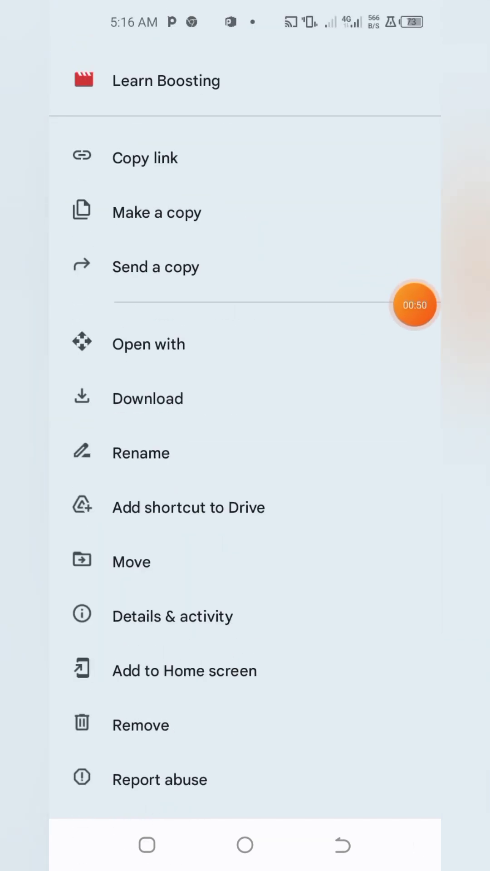
pyautogui.moveTo(415, 305)
pyautogui.mouseDown()
pyautogui.moveTo(397, 318)
pyautogui.moveTo(238, 506)
pyautogui.moveTo(251, 491)
pyautogui.moveTo(270, 425)
pyautogui.moveTo(188, 384)
pyautogui.moveTo(179, 395)
pyautogui.moveTo(400, 452)
pyautogui.mouseUp()
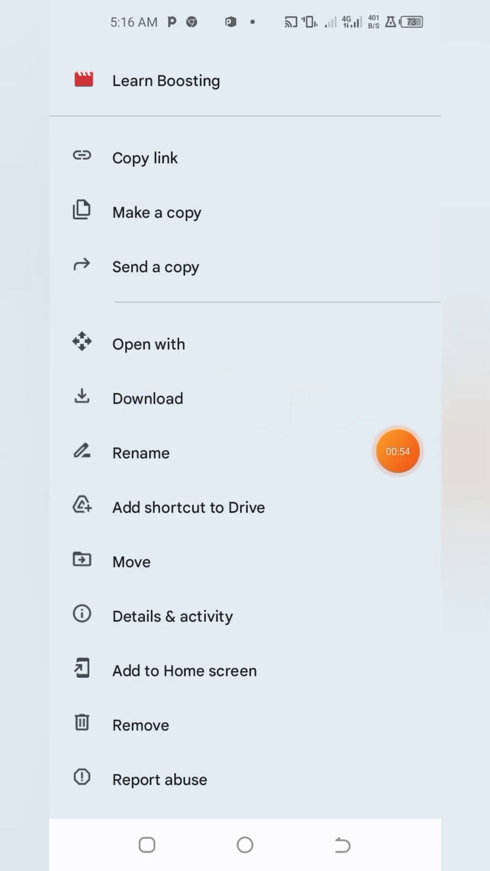
pyautogui.click(136, 399)
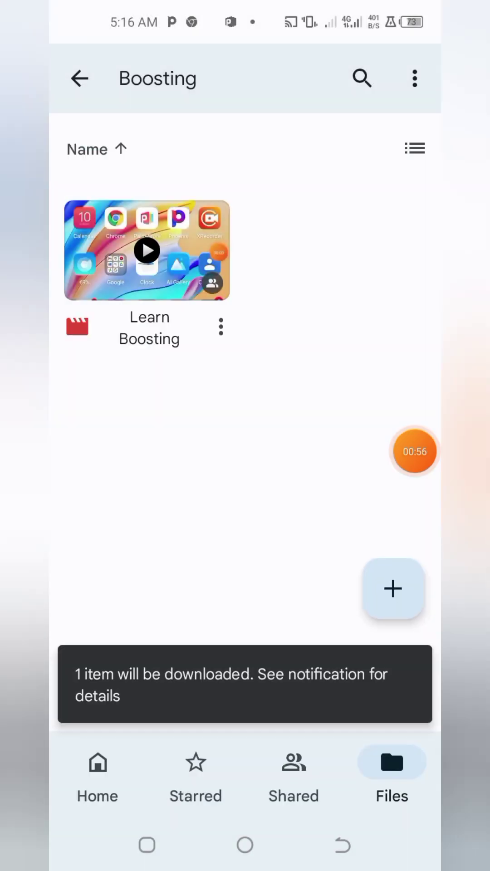
pyautogui.moveTo(245, 6); pyautogui.dragTo(245, 477)
pyautogui.moveTo(245, 612); pyautogui.dragTo(246, 444)
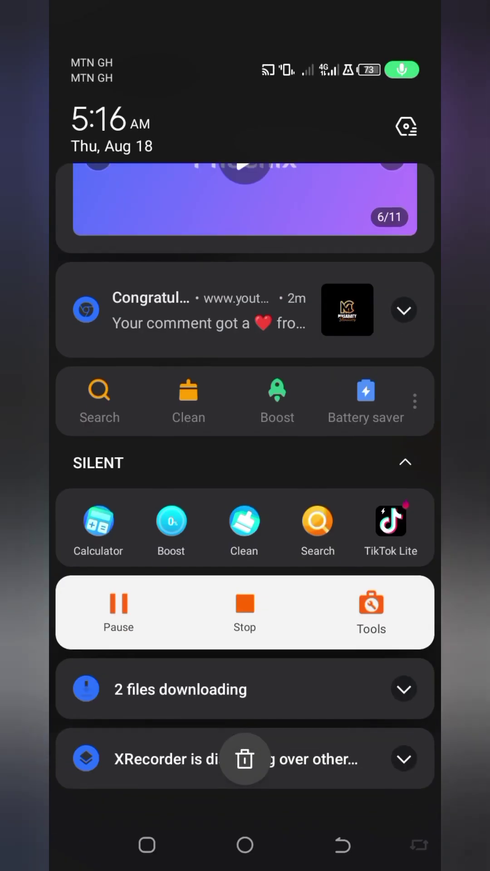
pyautogui.click(404, 711)
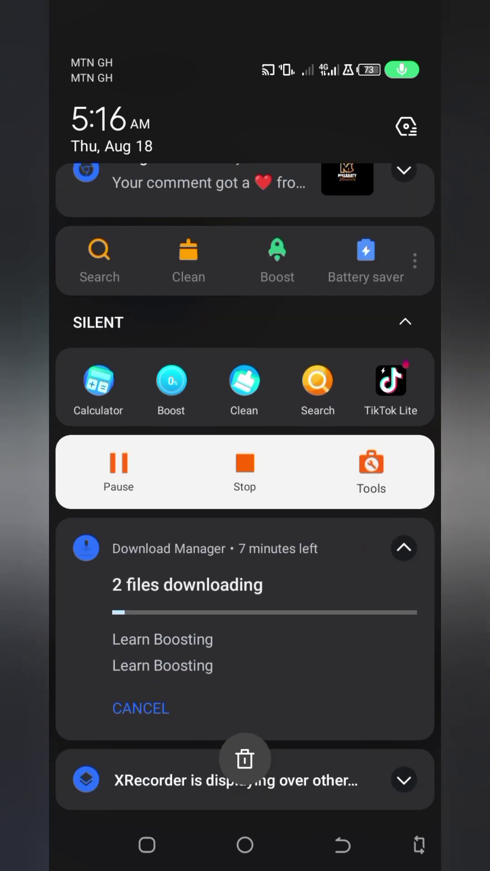
pyautogui.moveTo(246, 471); pyautogui.dragTo(245, 204)
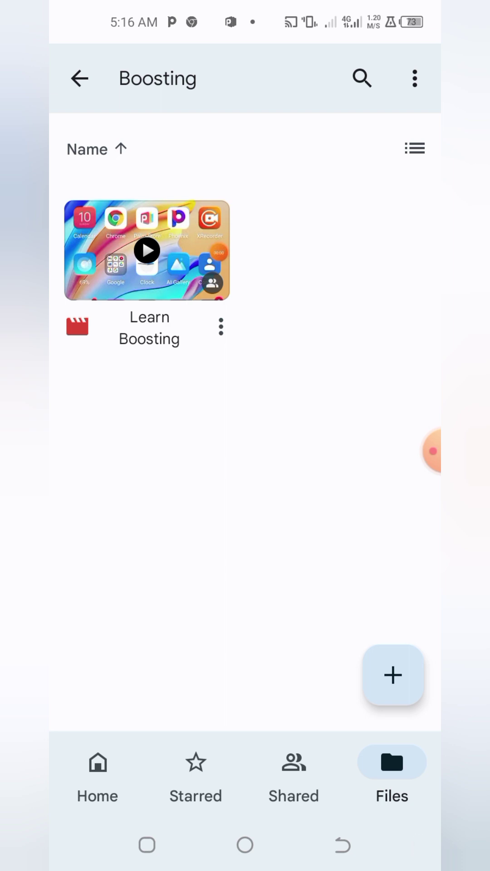
# Copy the Learn Boosting video's Drive link and bring up Chrome's address bar.
pyautogui.click(221, 328)
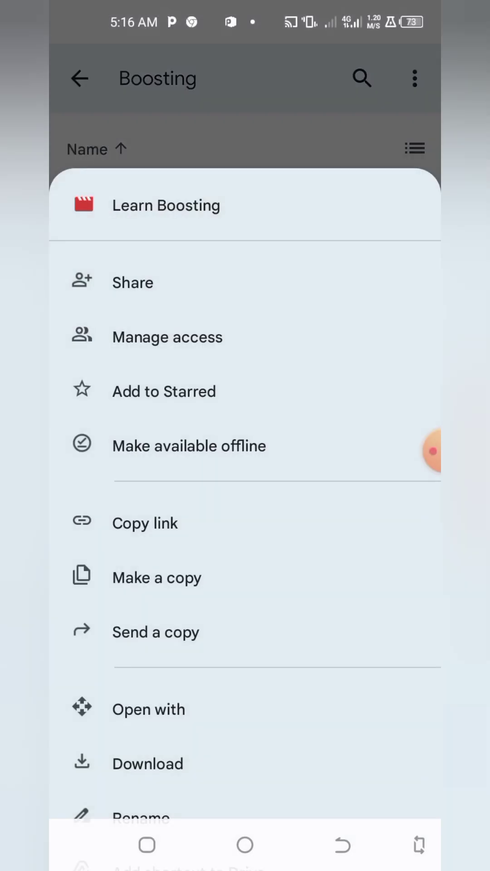
pyautogui.moveTo(245, 613); pyautogui.dragTo(245, 487)
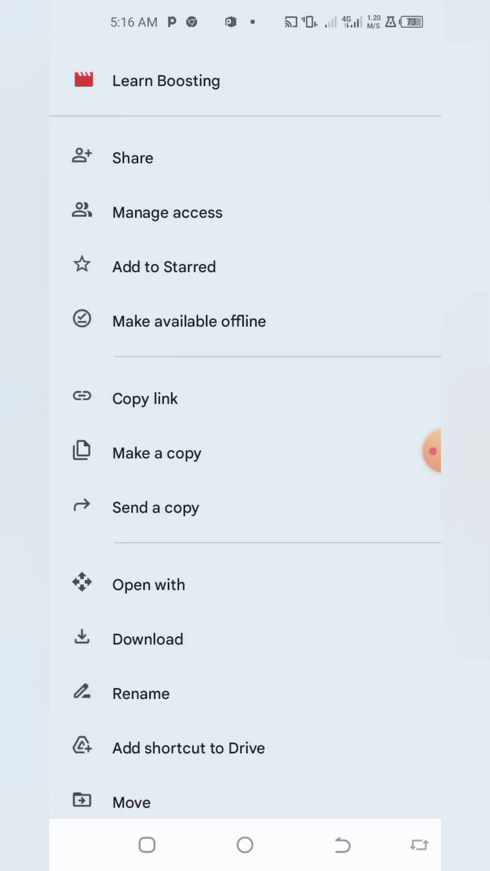
pyautogui.click(146, 400)
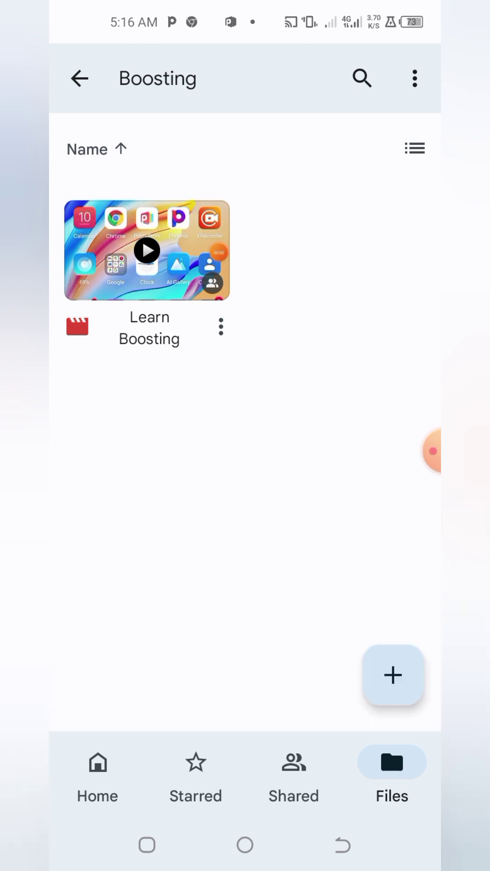
pyautogui.click(433, 452)
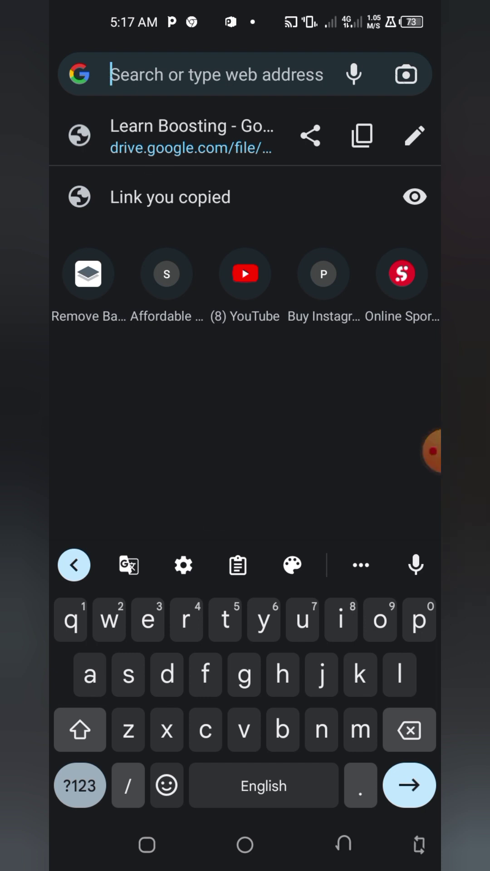
# Paste the copied Drive link from clipboard history into Chrome's address bar and load it.
pyautogui.click(238, 565)
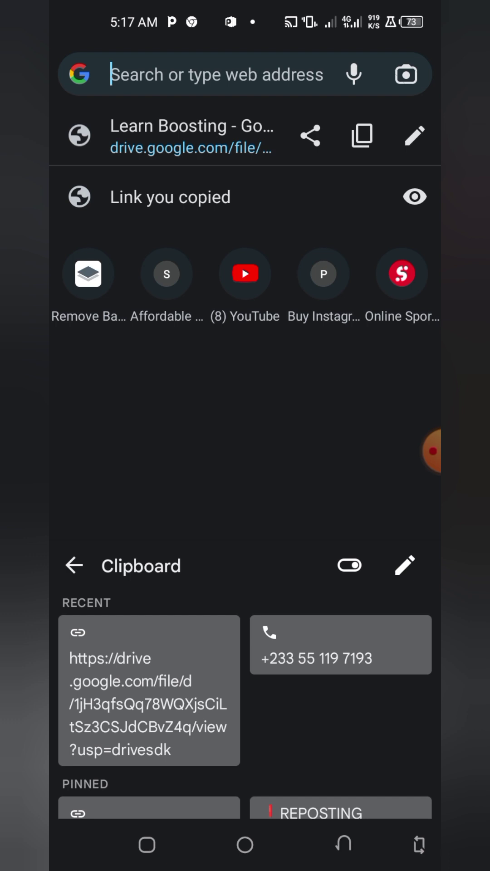
pyautogui.click(149, 691)
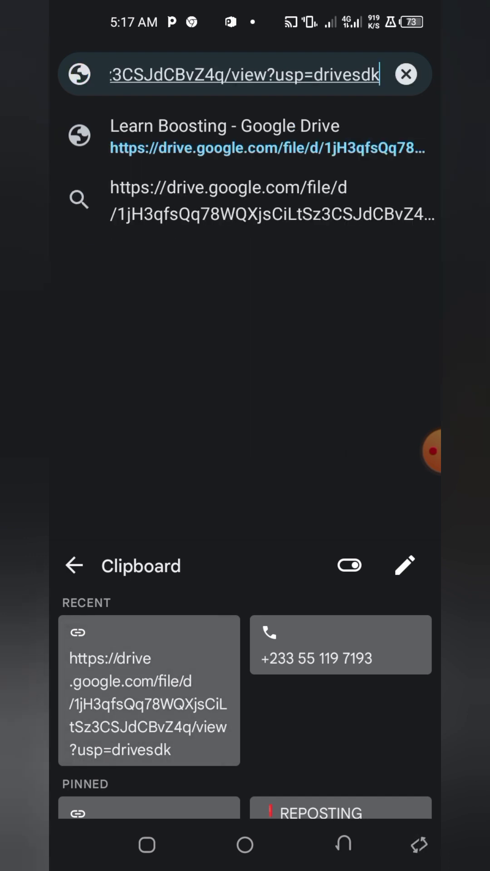
pyautogui.click(74, 565)
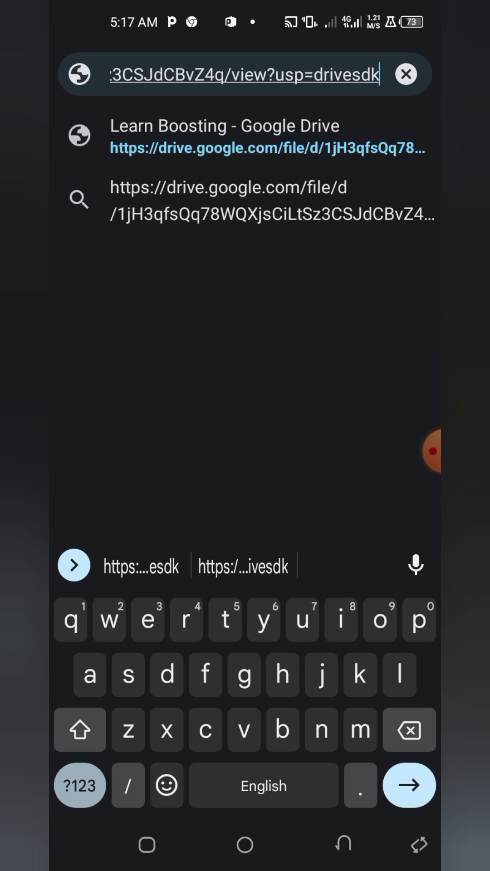
pyautogui.moveTo(434, 451)
pyautogui.mouseDown()
pyautogui.moveTo(411, 451)
pyautogui.moveTo(369, 652)
pyautogui.moveTo(402, 789)
pyautogui.moveTo(390, 475)
pyautogui.mouseUp()
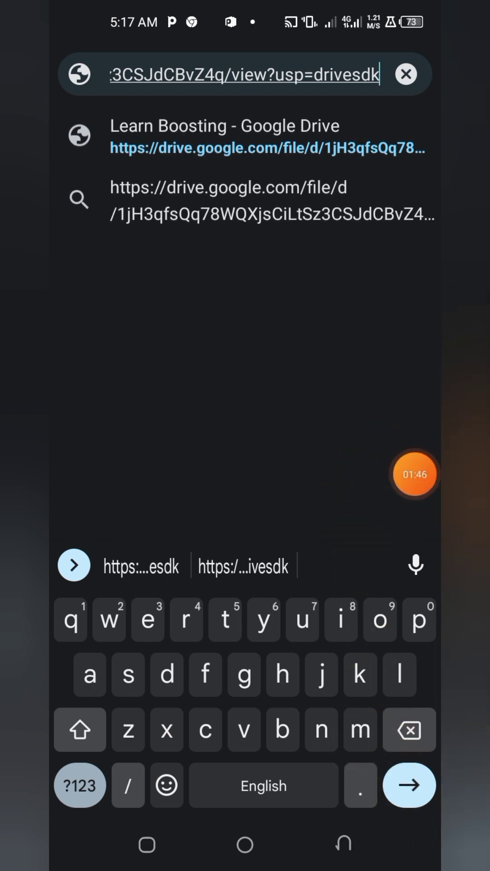
pyautogui.click(409, 786)
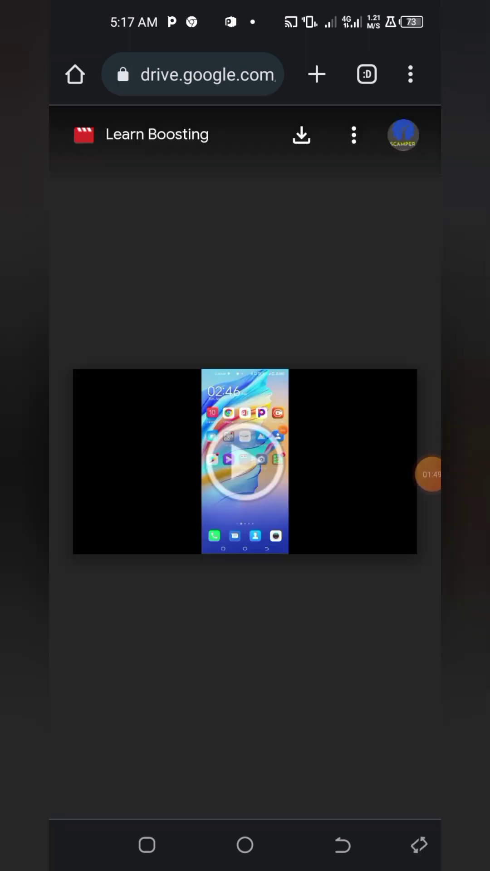
pyautogui.moveTo(429, 474)
pyautogui.mouseDown()
pyautogui.moveTo(322, 465)
pyautogui.moveTo(246, 470)
pyautogui.moveTo(254, 433)
pyautogui.moveTo(228, 513)
pyautogui.moveTo(265, 572)
pyautogui.moveTo(274, 570)
pyautogui.moveTo(282, 578)
pyautogui.moveTo(360, 564)
pyautogui.moveTo(259, 362)
pyautogui.moveTo(229, 520)
pyautogui.moveTo(298, 345)
pyautogui.moveTo(285, 474)
pyautogui.moveTo(215, 562)
pyautogui.moveTo(140, 526)
pyautogui.moveTo(301, 572)
pyautogui.moveTo(139, 457)
pyautogui.moveTo(245, 583)
pyautogui.moveTo(205, 447)
pyautogui.moveTo(344, 552)
pyautogui.moveTo(238, 571)
pyautogui.moveTo(174, 492)
pyautogui.moveTo(302, 440)
pyautogui.moveTo(282, 432)
pyautogui.moveTo(164, 470)
pyautogui.mouseUp()
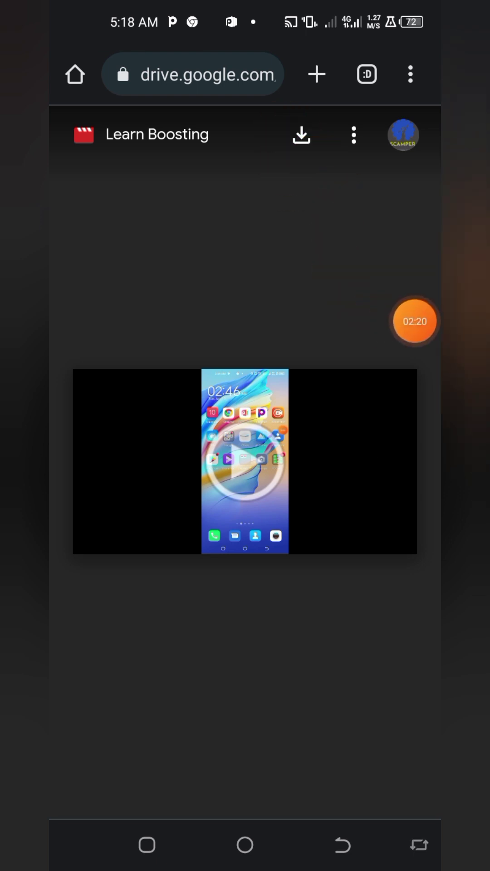
# Start the Learn Boosting download from its page and pan across the virus-scan warning.
pyautogui.click(302, 135)
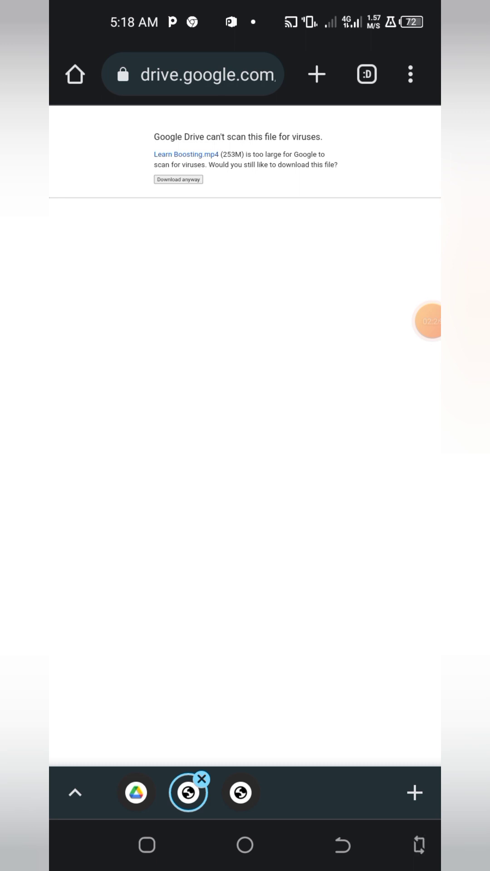
pyautogui.scroll(-5, 246, 436)
pyautogui.scroll(5, 246, 437)
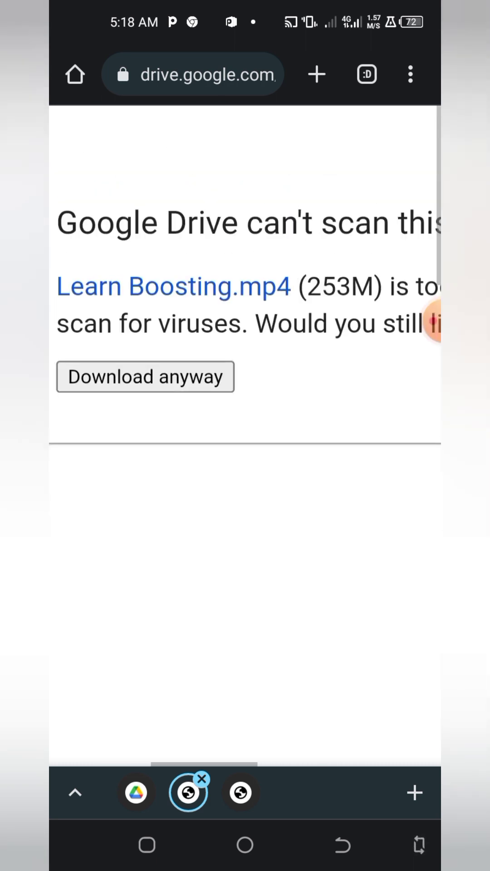
pyautogui.hscroll(-1, 436, 324)
pyautogui.hscroll(5, 436, 324)
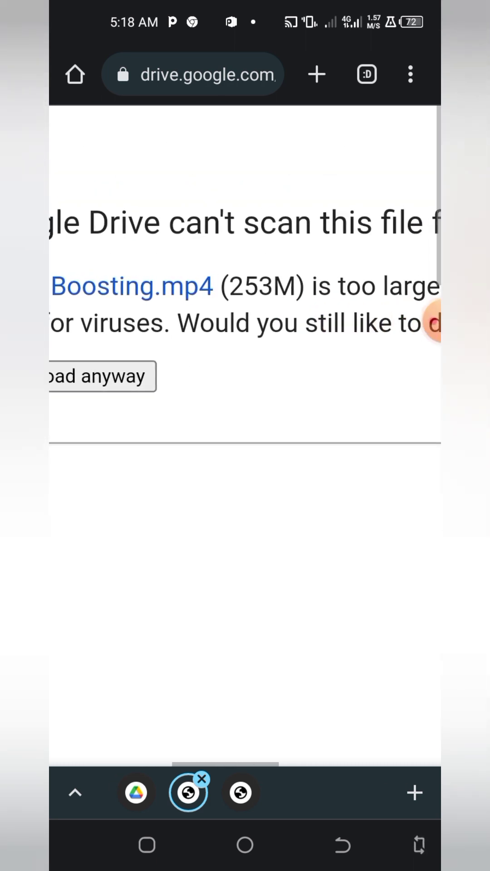
pyautogui.hscroll(1, 436, 323)
pyautogui.hscroll(-2, 436, 323)
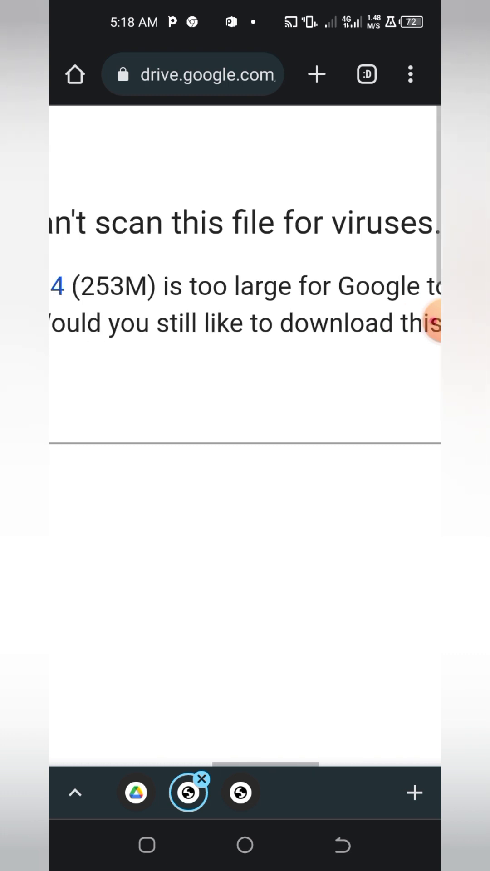
pyautogui.hscroll(-2, 435, 323)
pyautogui.hscroll(-2, 436, 323)
pyautogui.hscroll(-2, 435, 324)
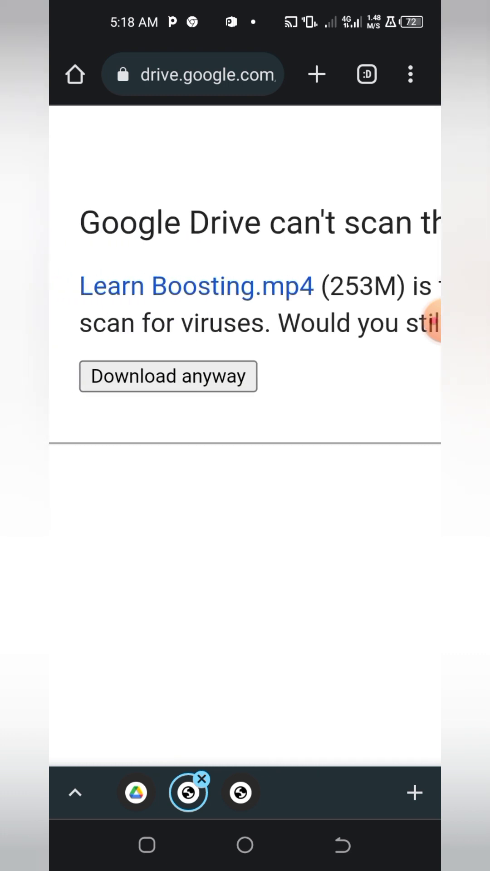
pyautogui.hscroll(2, 436, 324)
pyautogui.hscroll(1, 436, 324)
pyautogui.moveTo(436, 323)
pyautogui.mouseDown()
pyautogui.moveTo(288, 306)
pyautogui.moveTo(262, 339)
pyautogui.moveTo(279, 328)
pyautogui.moveTo(286, 364)
pyautogui.moveTo(378, 260)
pyautogui.mouseUp()
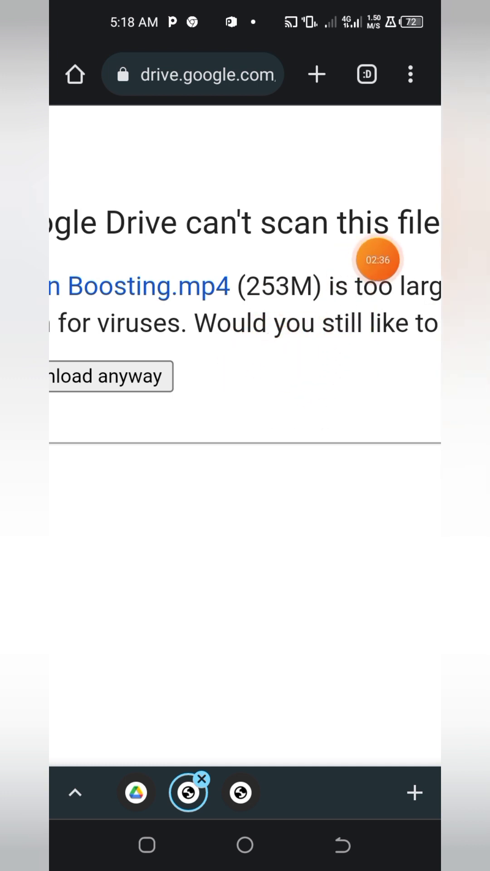
pyautogui.hscroll(-2, 245, 306)
pyautogui.hscroll(2, 246, 306)
pyautogui.hscroll(-2, 245, 307)
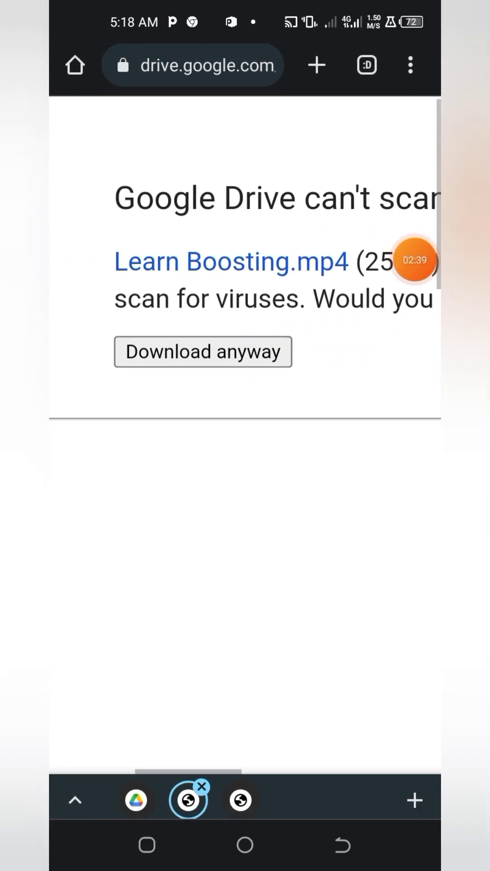
pyautogui.moveTo(415, 261)
pyautogui.mouseDown()
pyautogui.moveTo(323, 286)
pyautogui.moveTo(253, 399)
pyautogui.moveTo(238, 358)
pyautogui.moveTo(219, 358)
pyautogui.mouseUp()
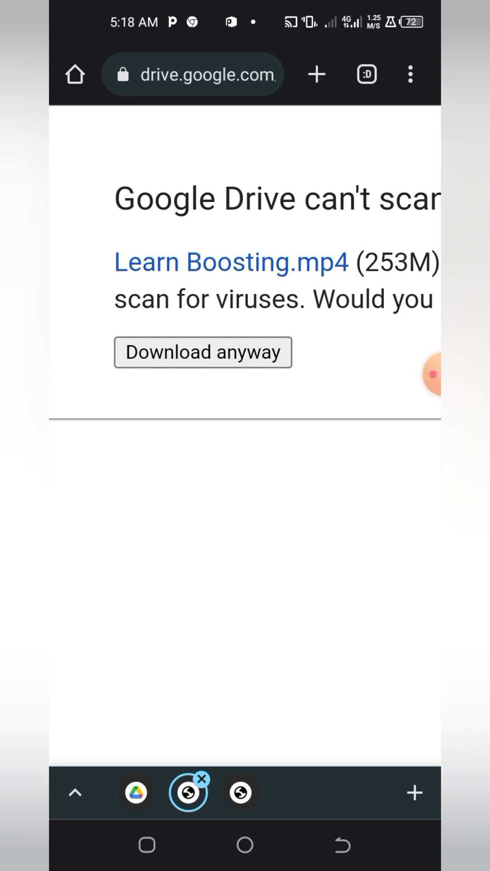
pyautogui.scroll(-5, 246, 436)
pyautogui.scroll(5, 245, 436)
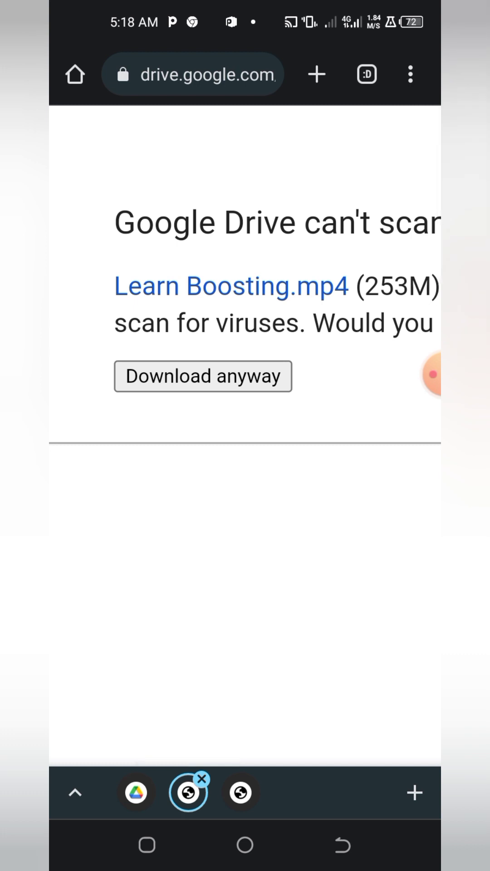
pyautogui.scroll(-5, 246, 272)
# Choose 'Download anyway' on the virus-scan warning, then open the download details.
pyautogui.click(178, 180)
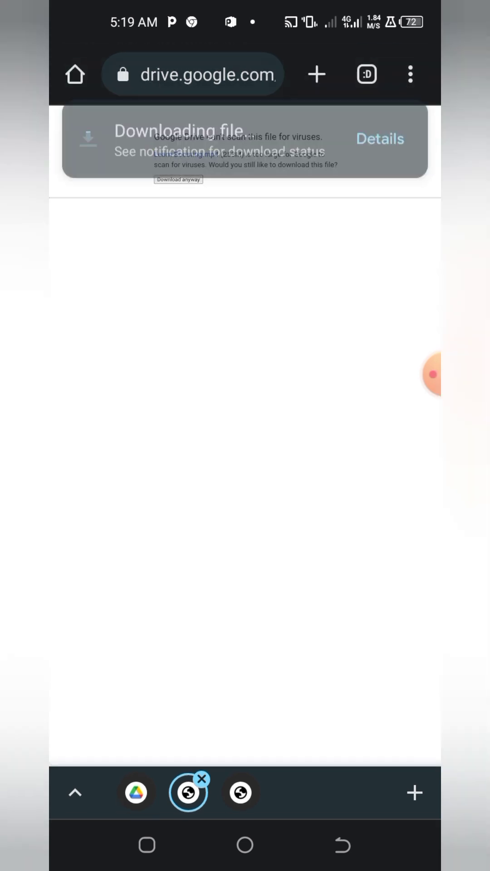
pyautogui.click(380, 135)
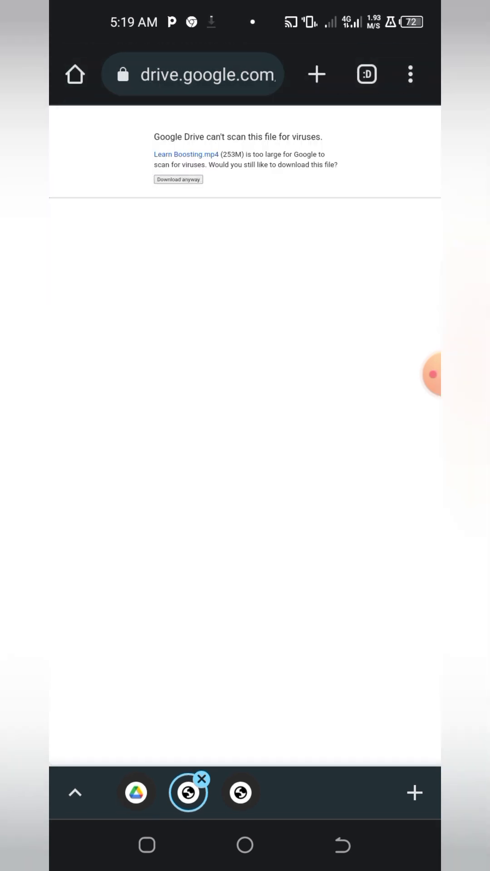